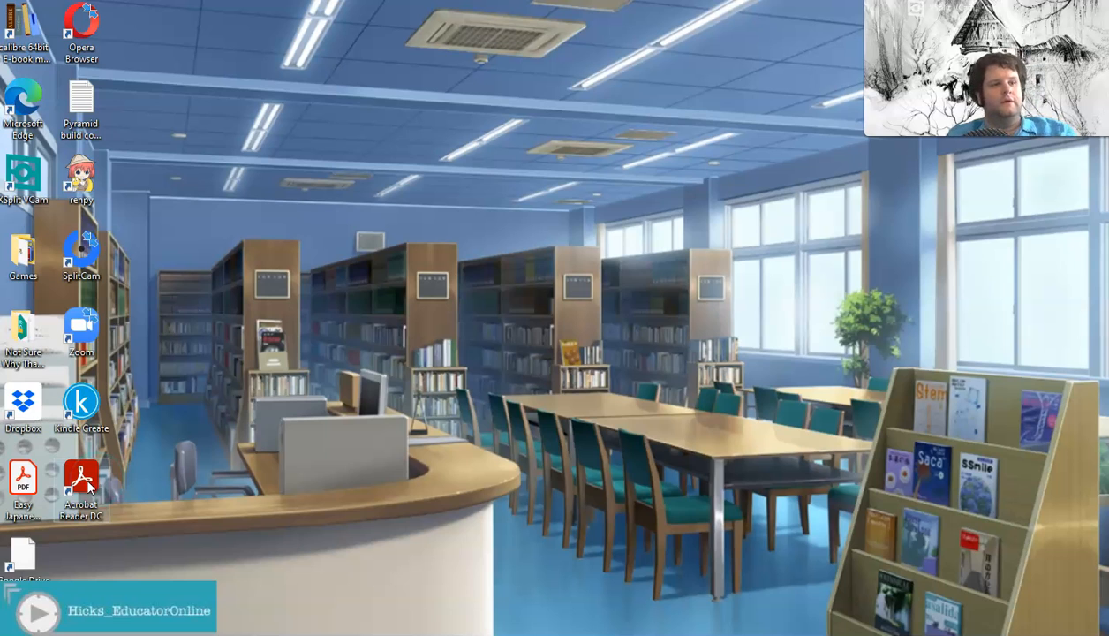
Launch Adobe Acrobat Reader DC and open the recent Welcome PDF.
double_click(84, 480)
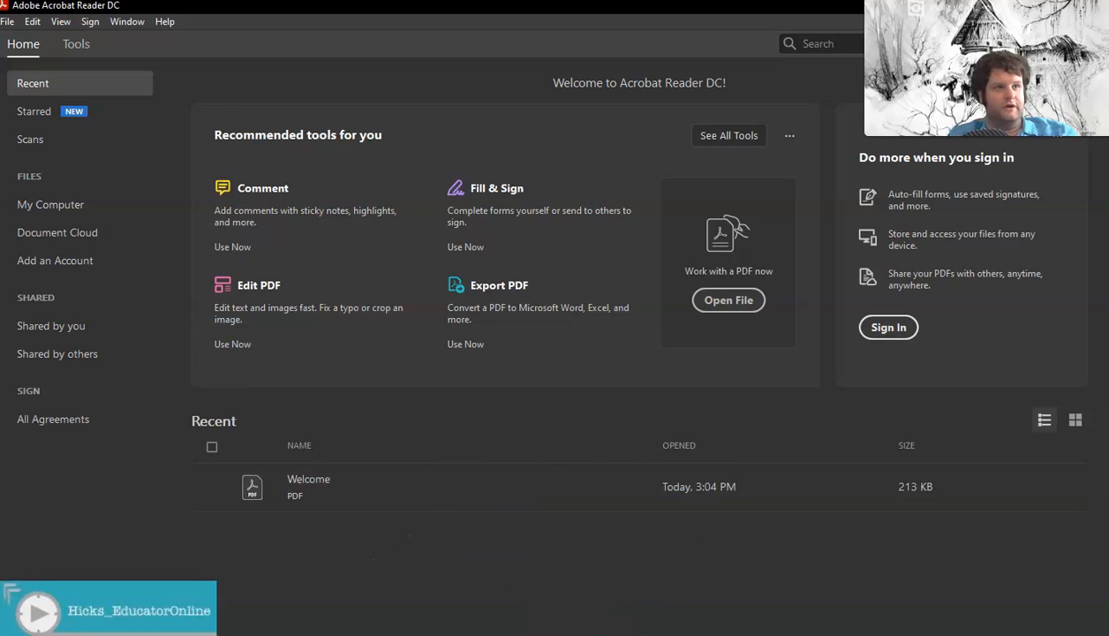
left_click(7, 23)
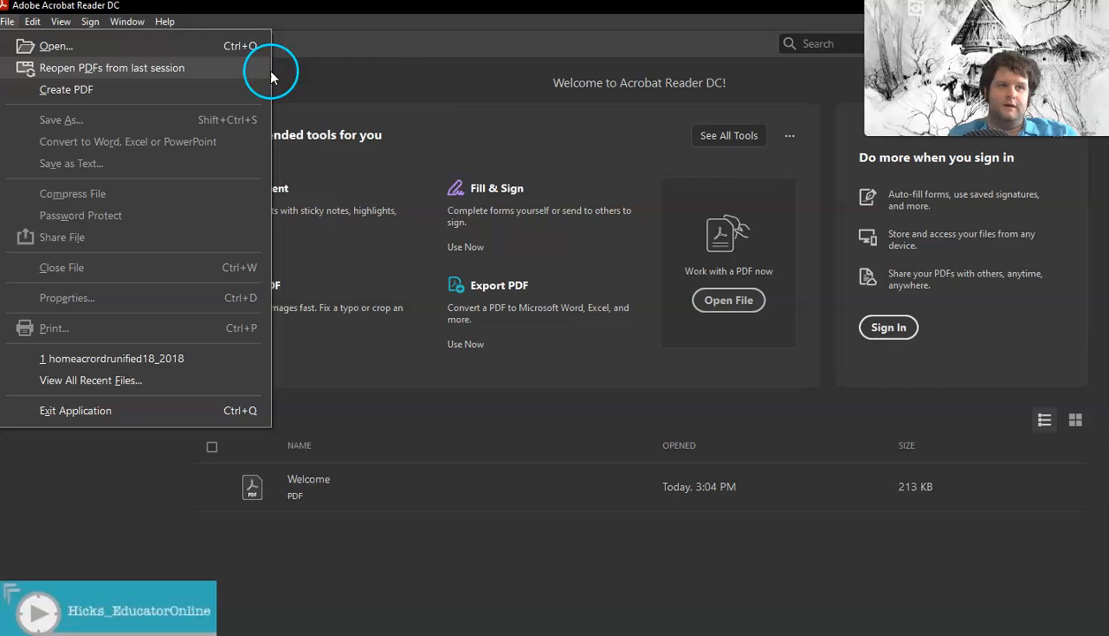
left_click(447, 68)
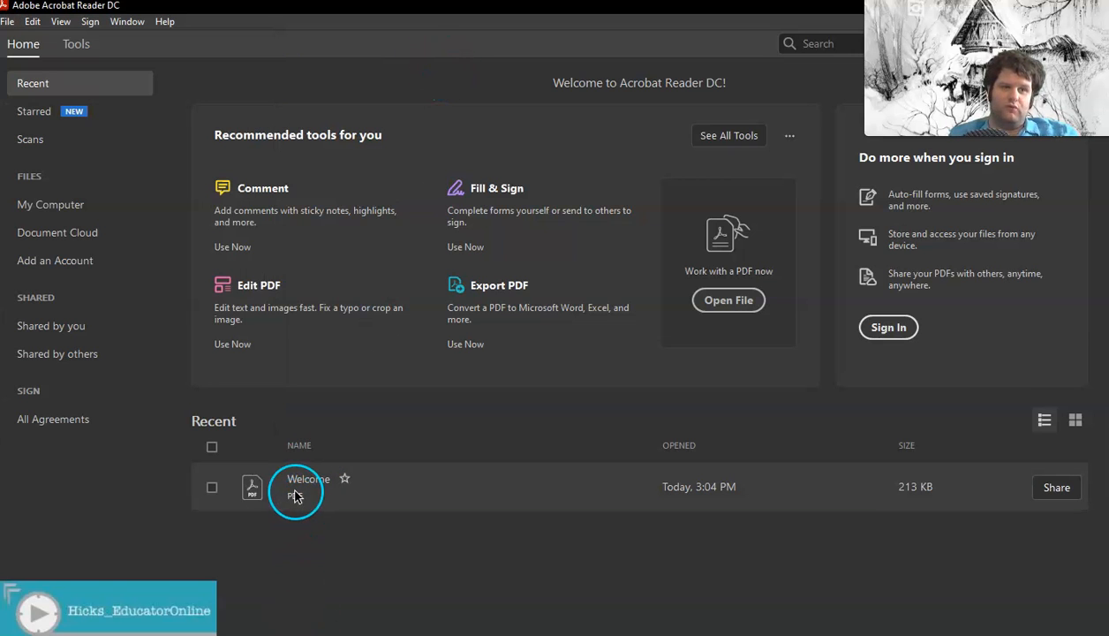
left_click(252, 487)
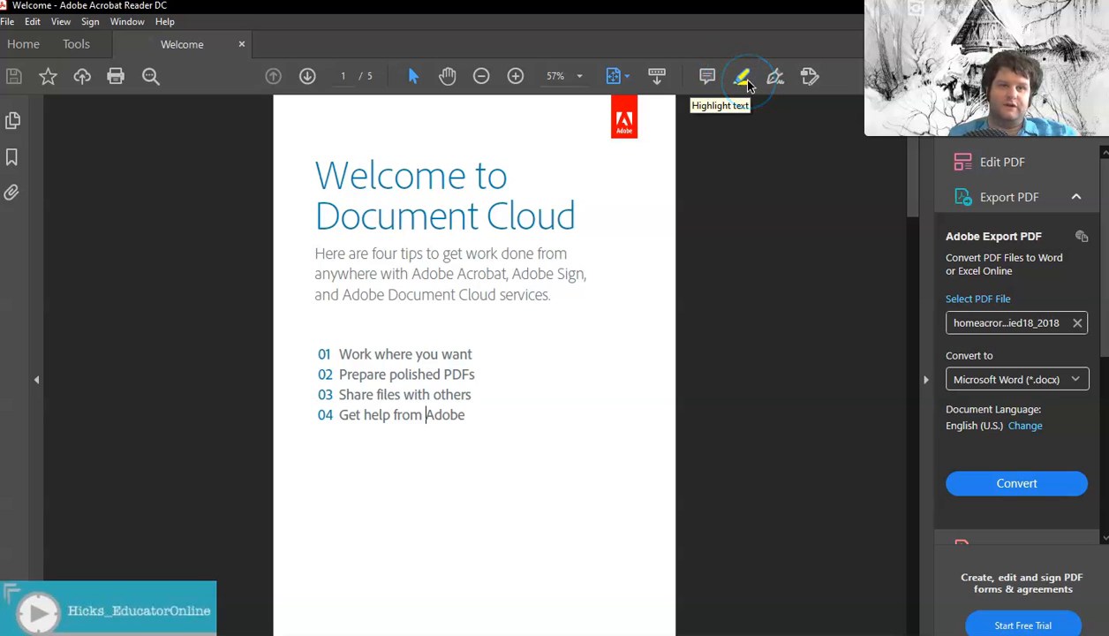
Highlight the page title, parts of the introductory paragraph and the numbered list on the first page.
left_click(745, 79)
left_click_drag(313, 161, 540, 187)
left_click_drag(346, 321, 349, 486)
left_click_drag(520, 315, 354, 309)
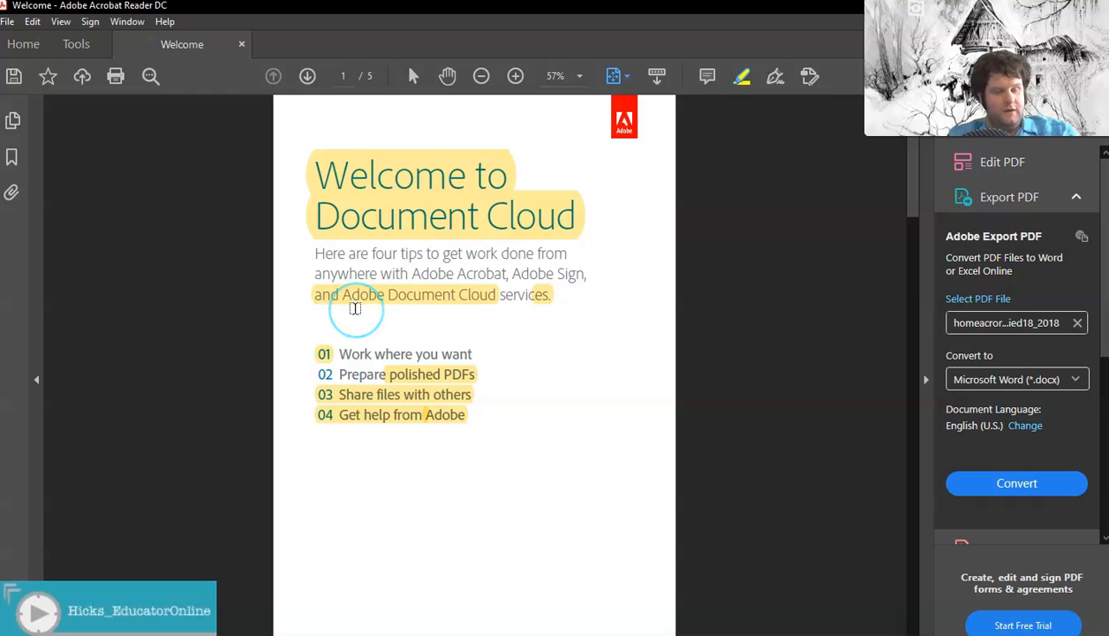
Undo all the text highlights on the first page.
key("ctrl+z")
key("ctrl+z")
key("ctrl+z")
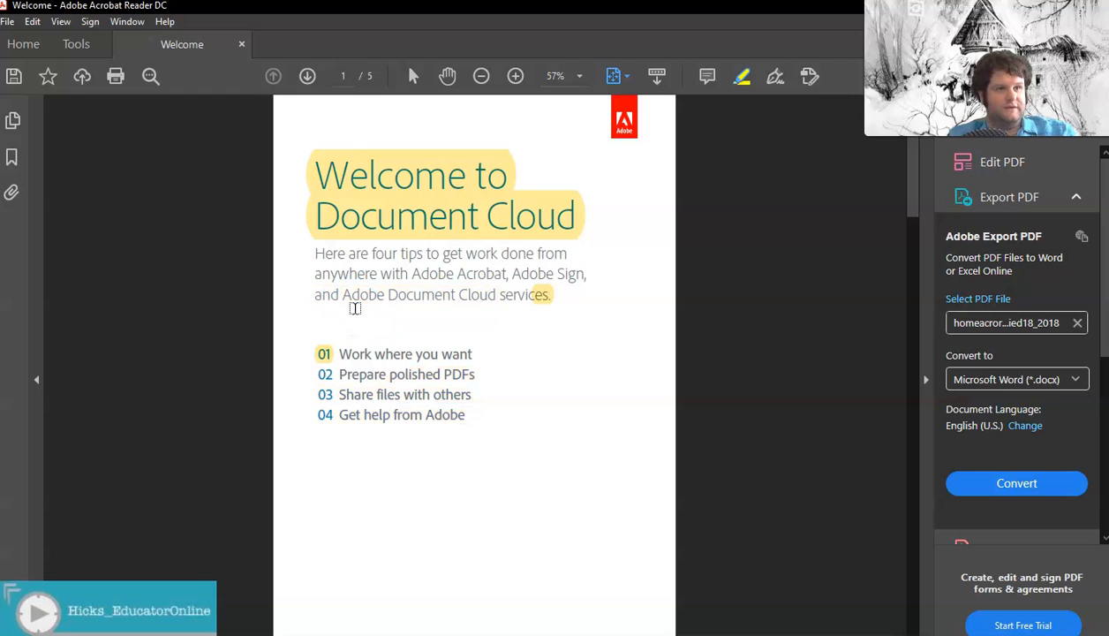
key("ctrl+z")
key("ctrl+z")
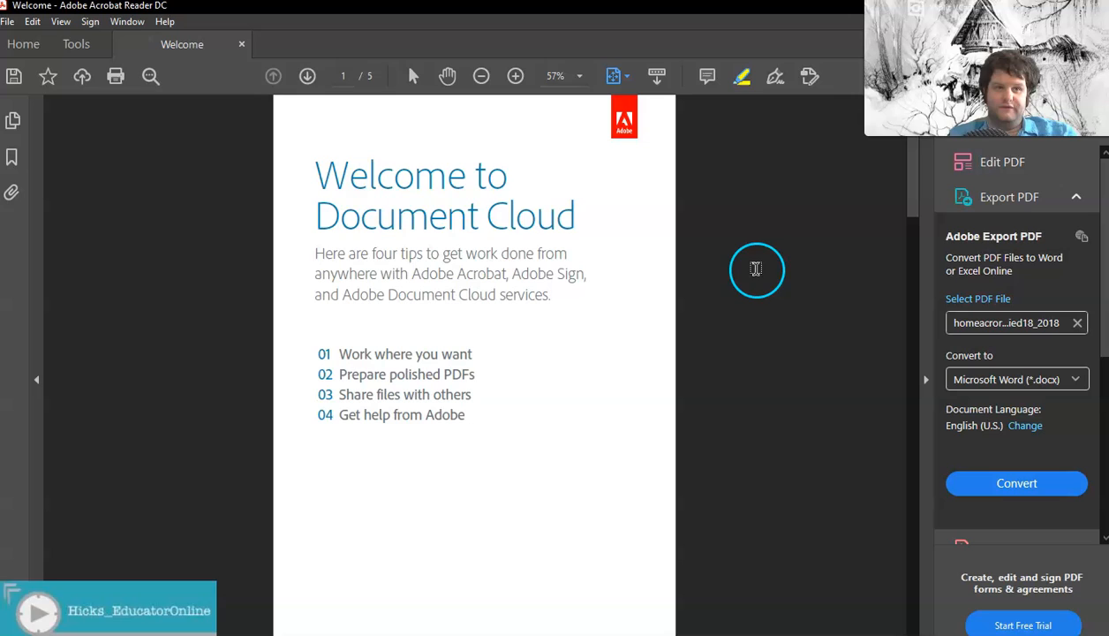
Start Fill & Sign and add the text "FIll like this!!!!" in the blank area below the numbered list.
left_click(774, 81)
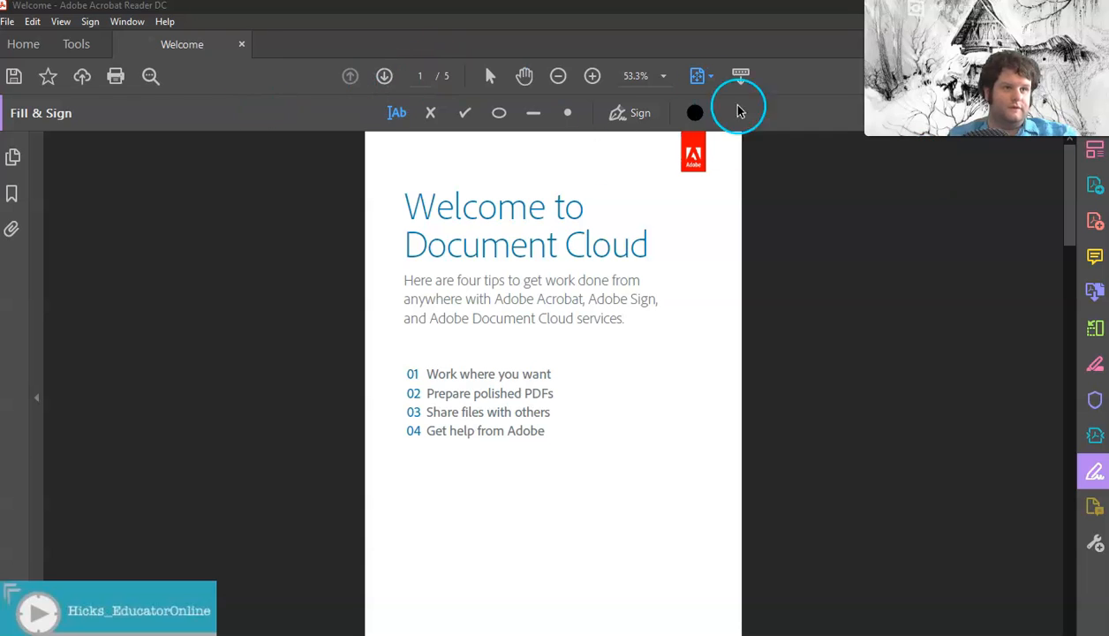
left_click(592, 76)
left_click(558, 76)
left_click(594, 76)
left_click(558, 76)
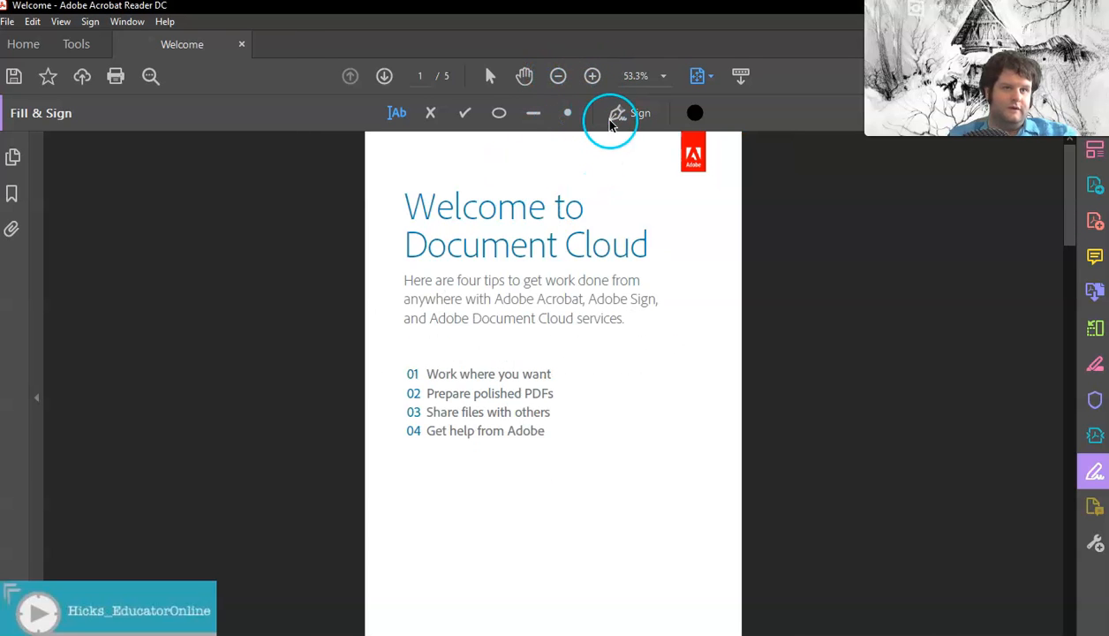
left_click(397, 113)
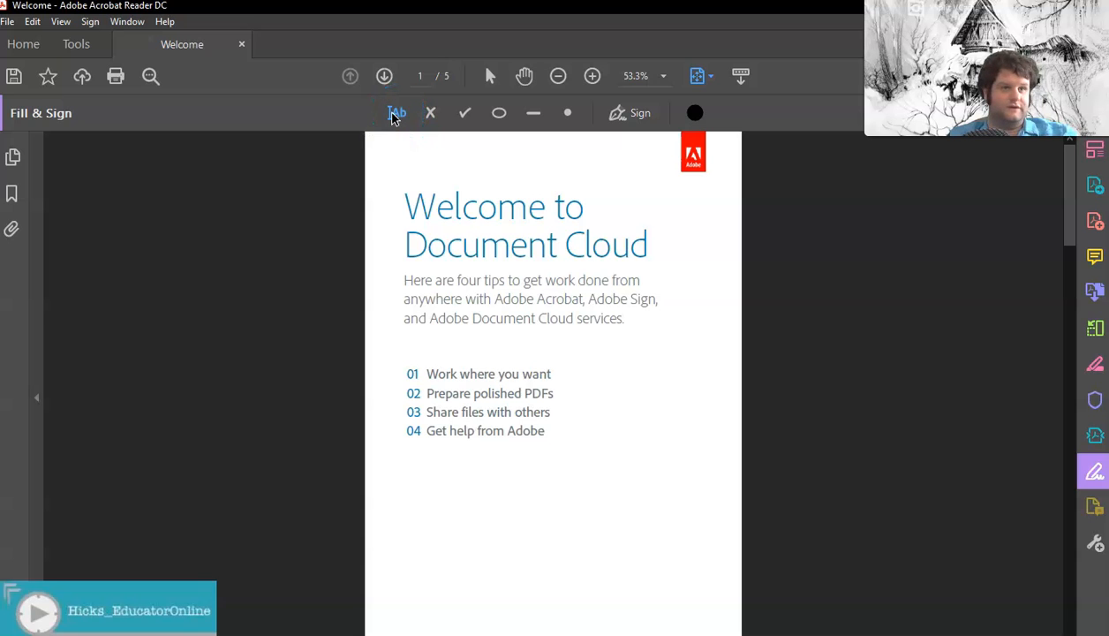
left_click(421, 552)
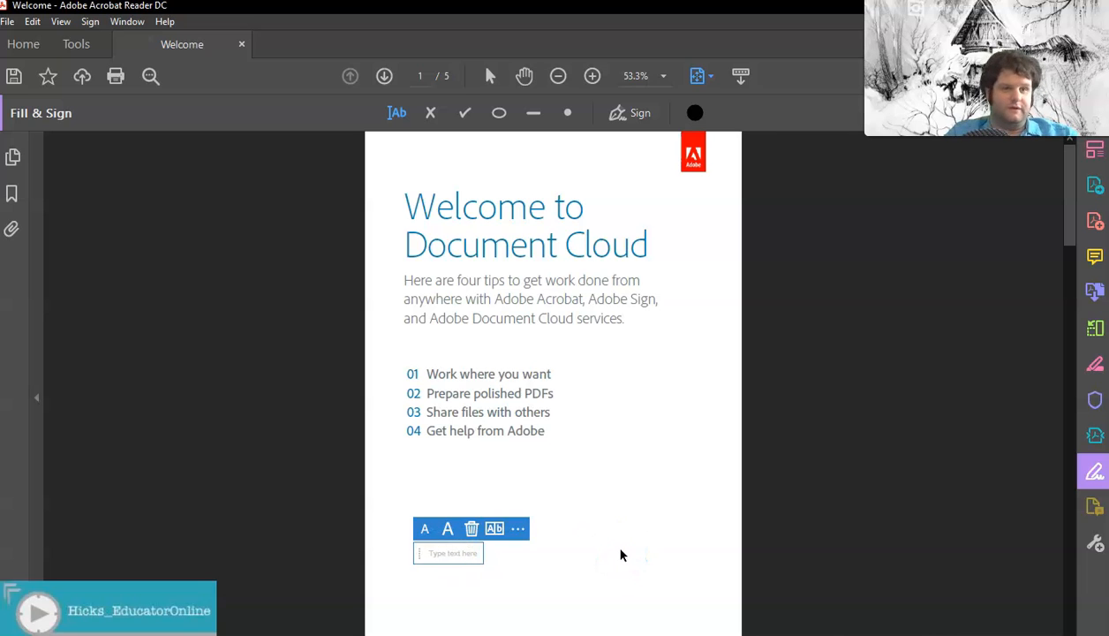
type("Fill like this!!!")
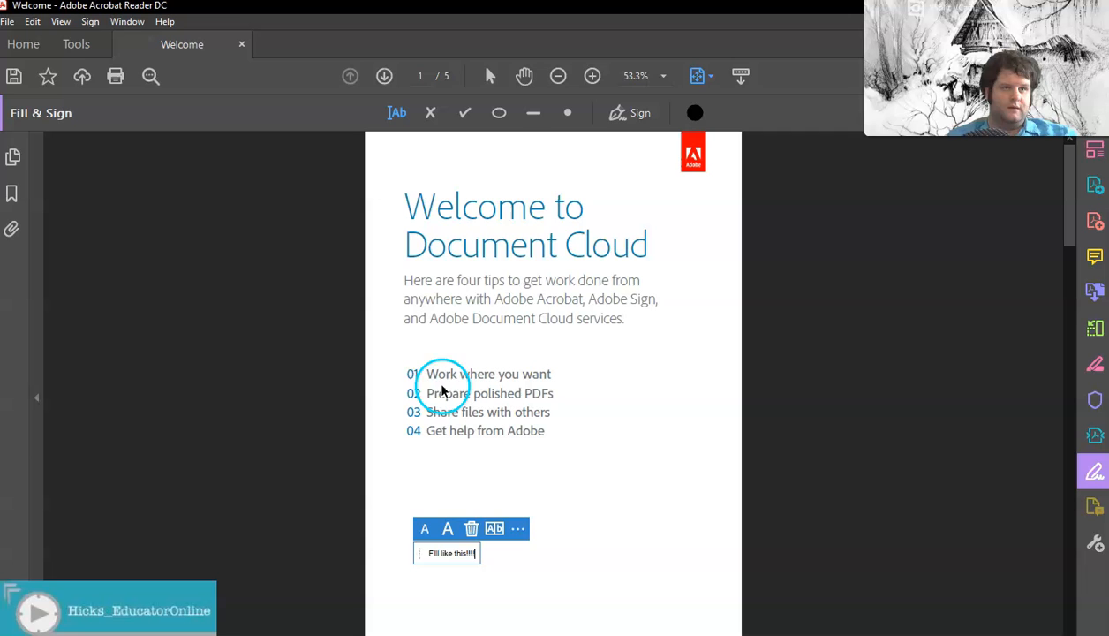
Enlarge the added "FIll like this!!!!" text using the text size controls.
left_click(664, 76)
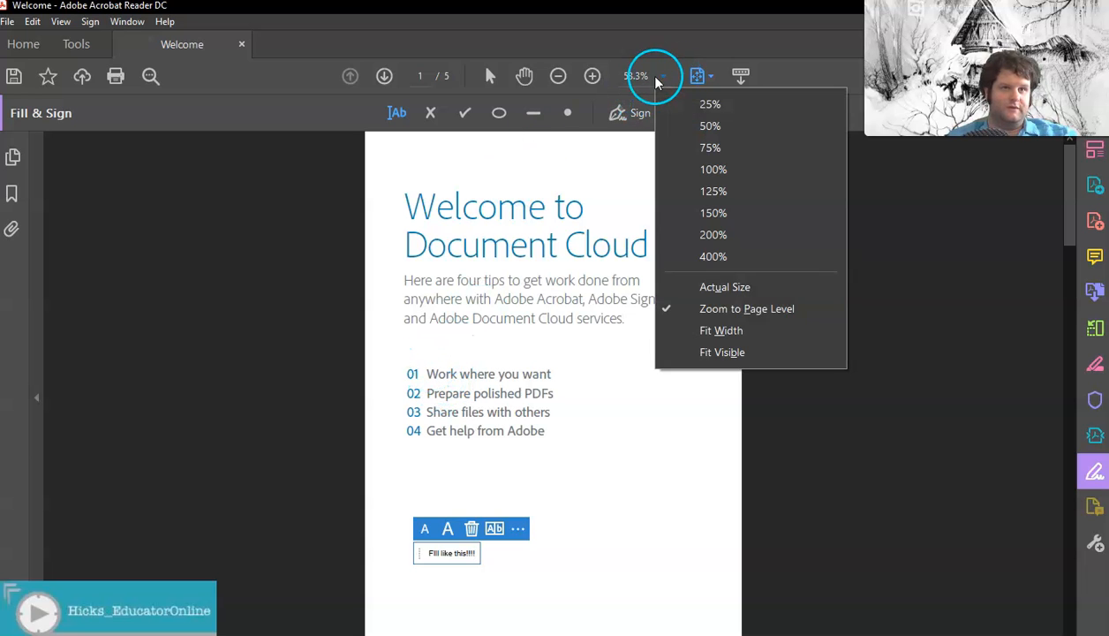
left_click(707, 169)
scroll(664, 297, "down", 10)
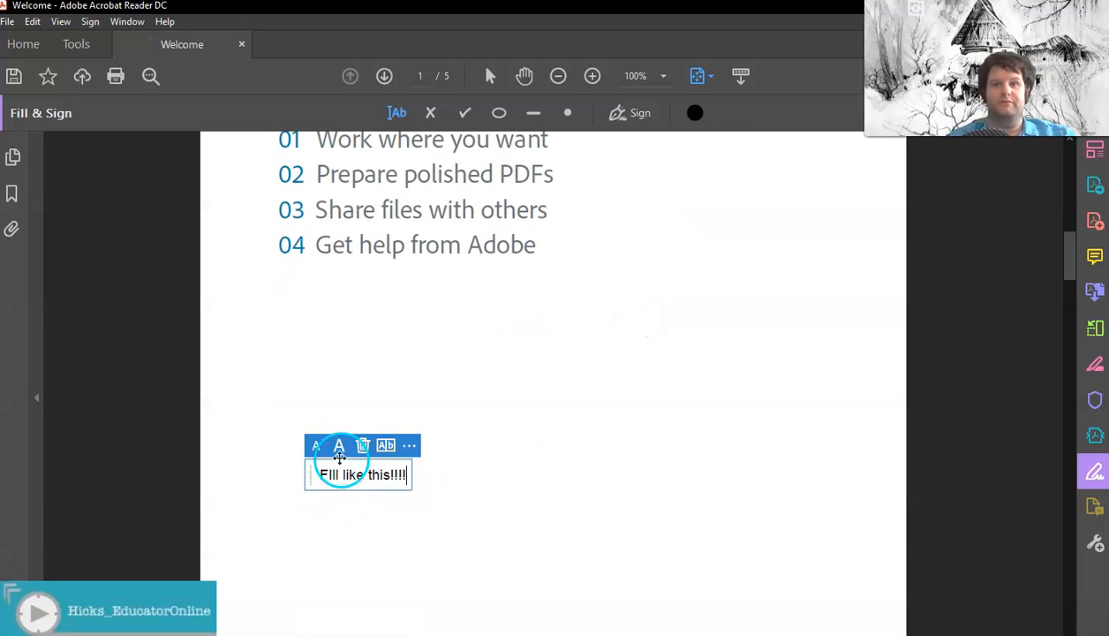
left_click(339, 445)
left_click(319, 445)
left_click(336, 446)
left_click(318, 445)
left_click(337, 441)
left_click(338, 445)
left_click(339, 444)
left_click(317, 441)
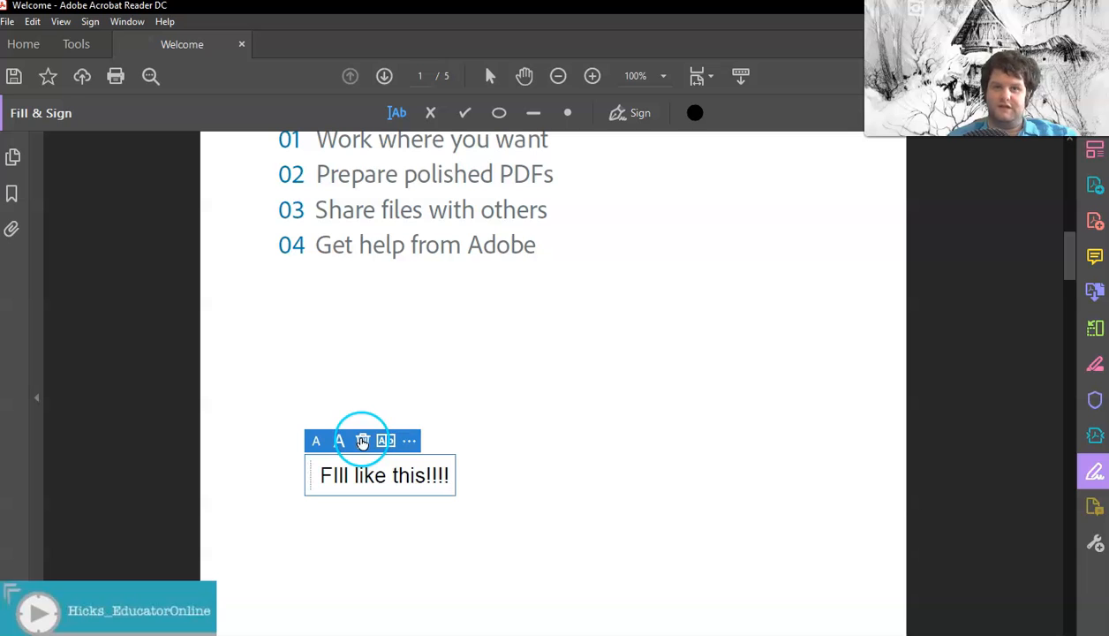
Try the comb layout on the added text, restore regular text and look through the additional mark options.
left_click(390, 439)
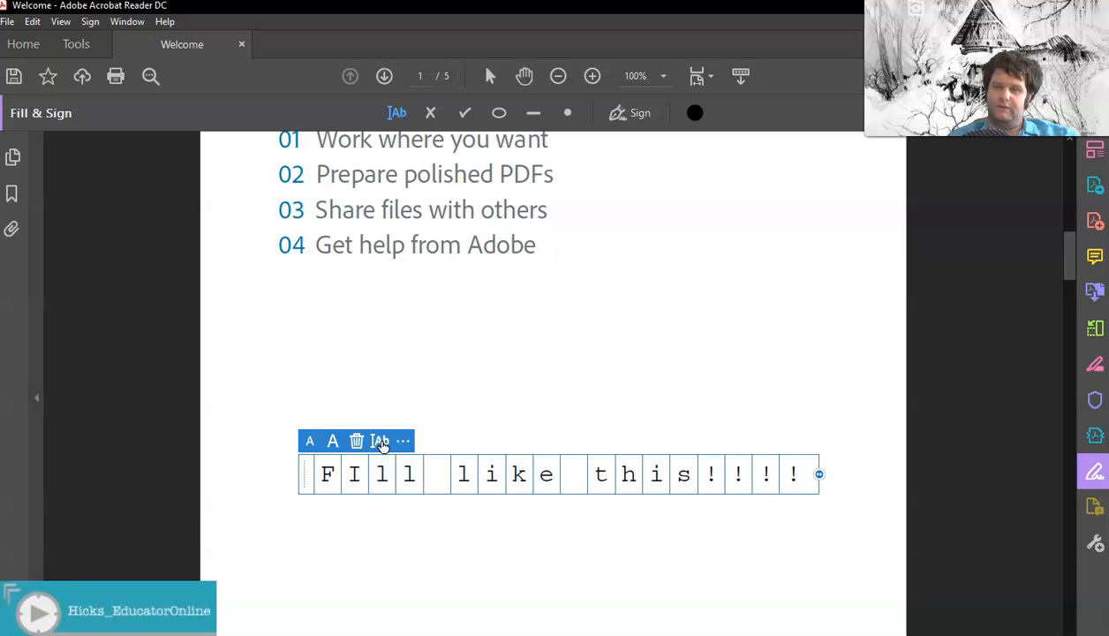
left_click(378, 441)
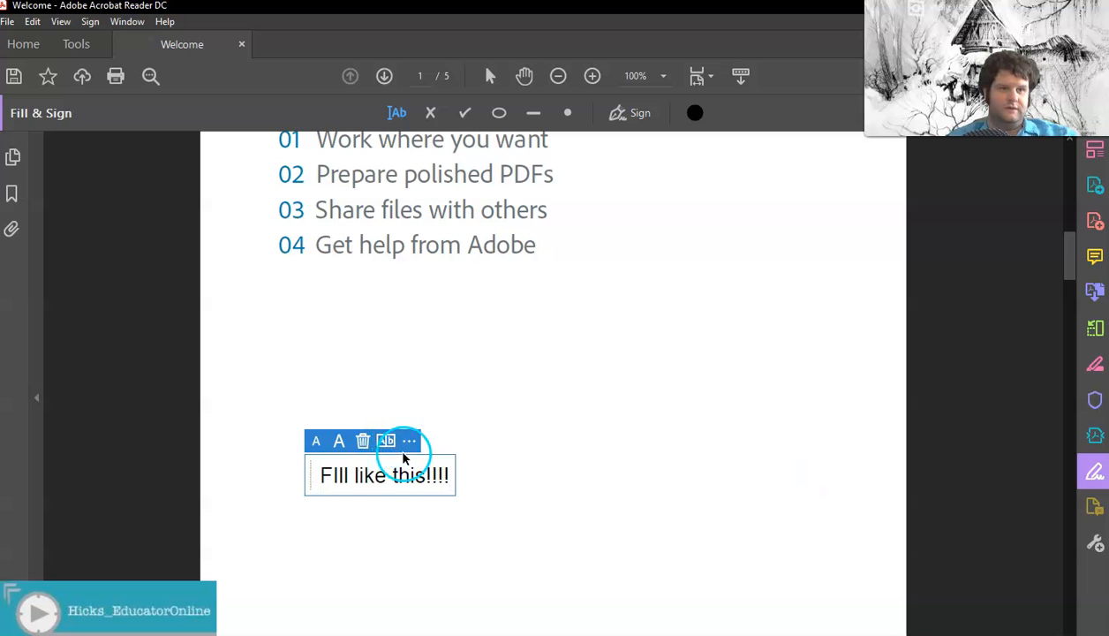
left_click(410, 440)
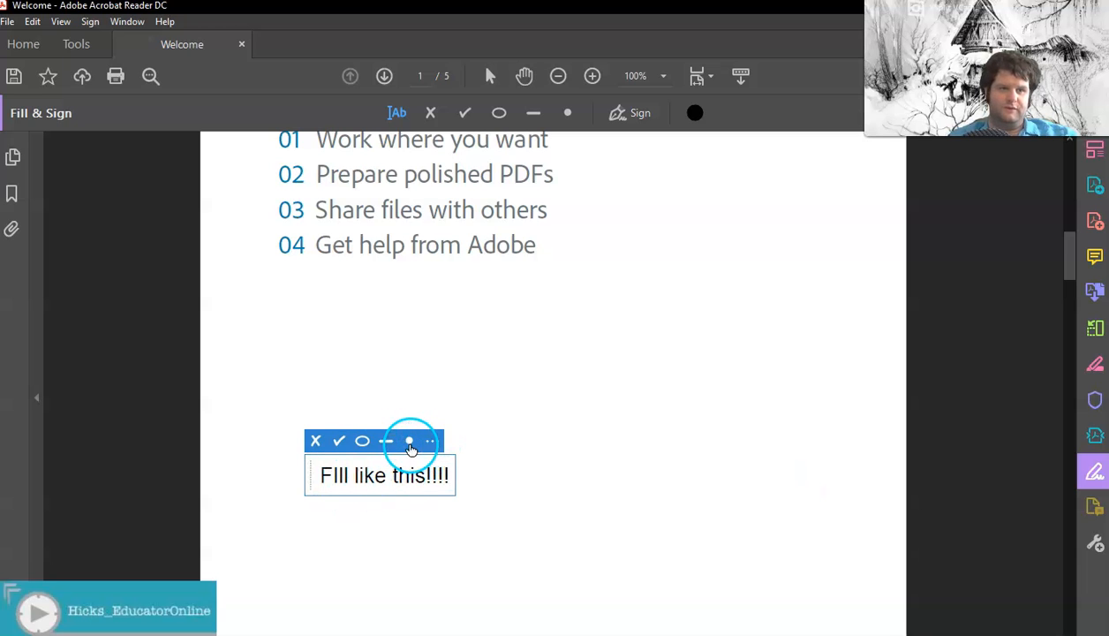
left_click(430, 439)
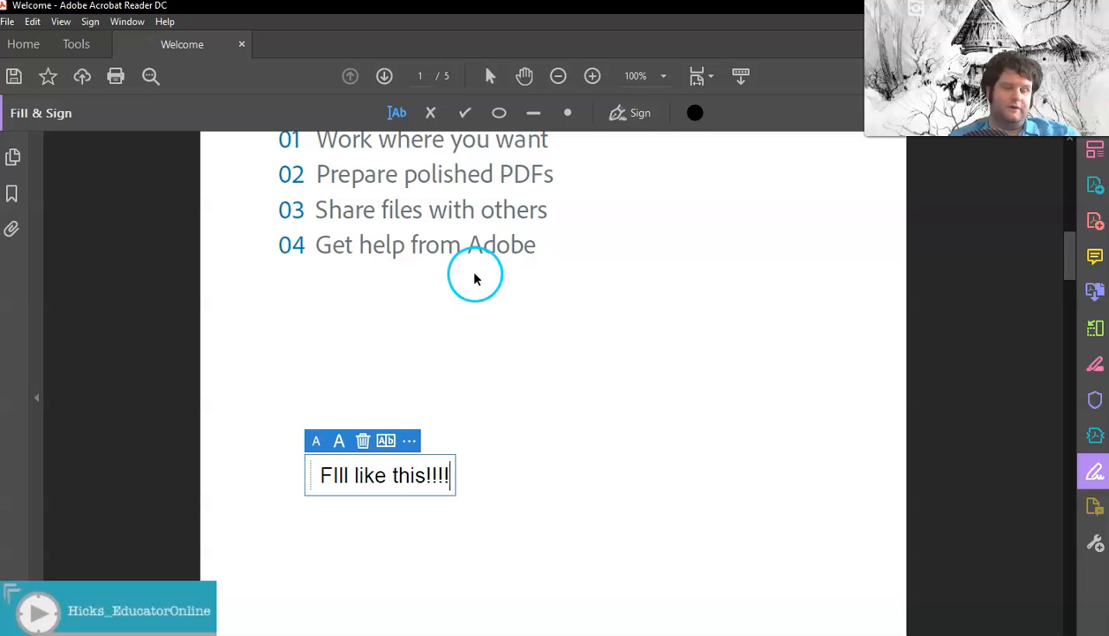
left_click(534, 318)
left_click(649, 265)
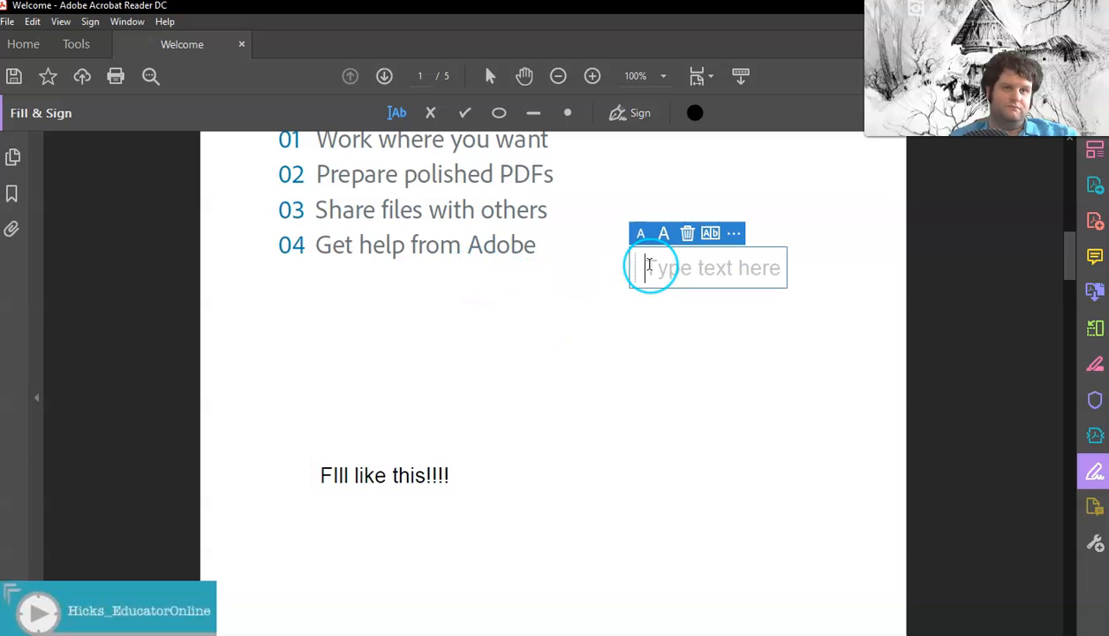
type("1515131568456")
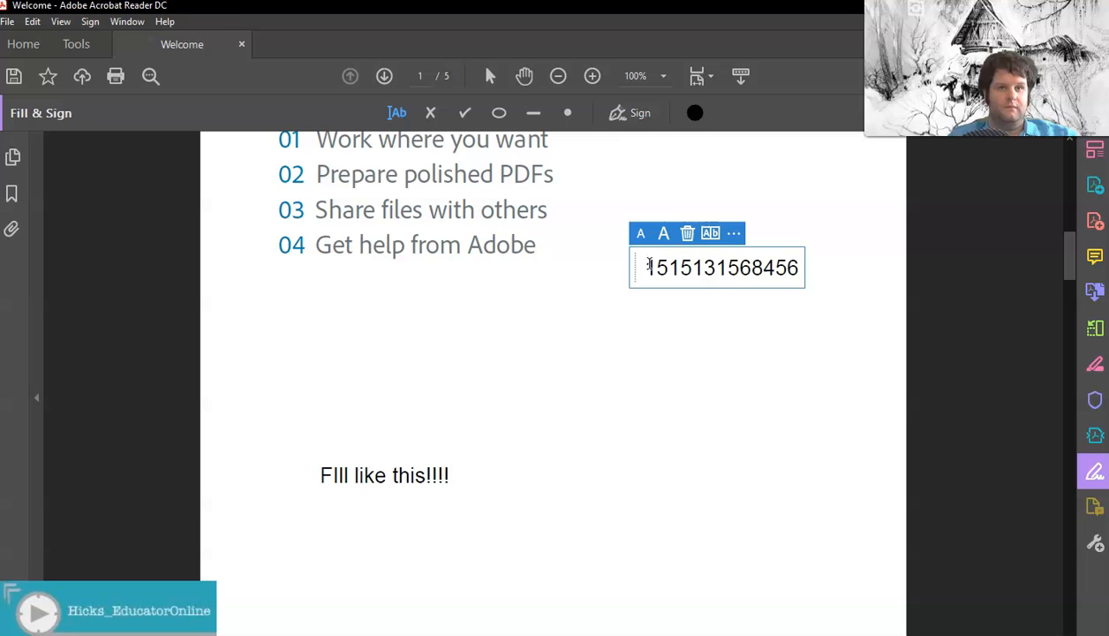
left_click(527, 495)
left_click(644, 399)
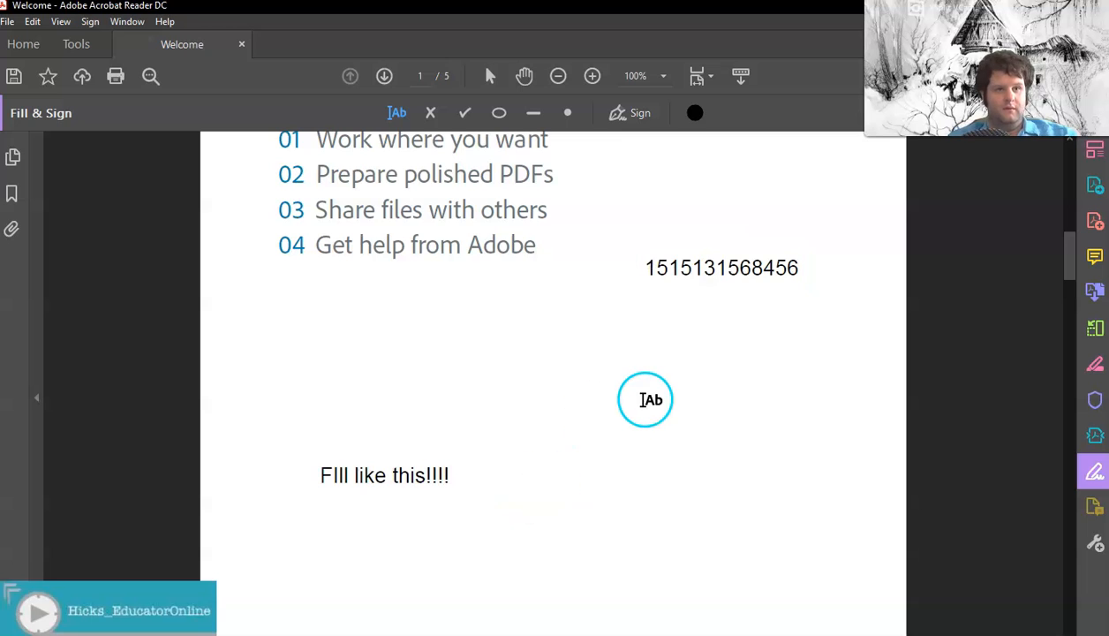
type("5561351564564532")
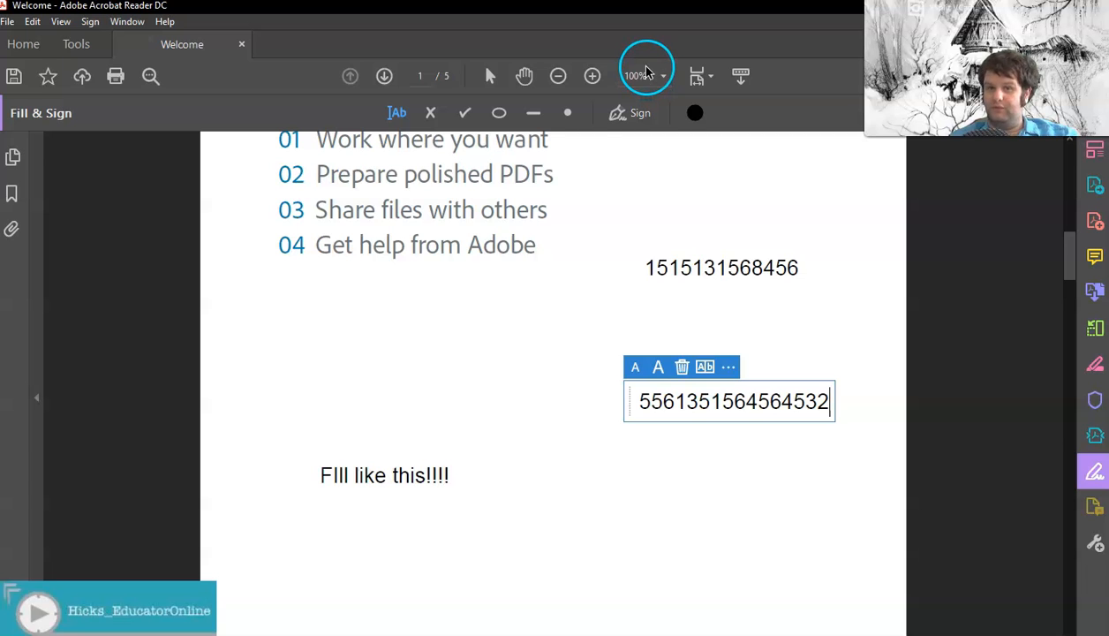
Place five dot marks around the title, reducing the dot size from the third one onward.
scroll(628, 195, "up", 8)
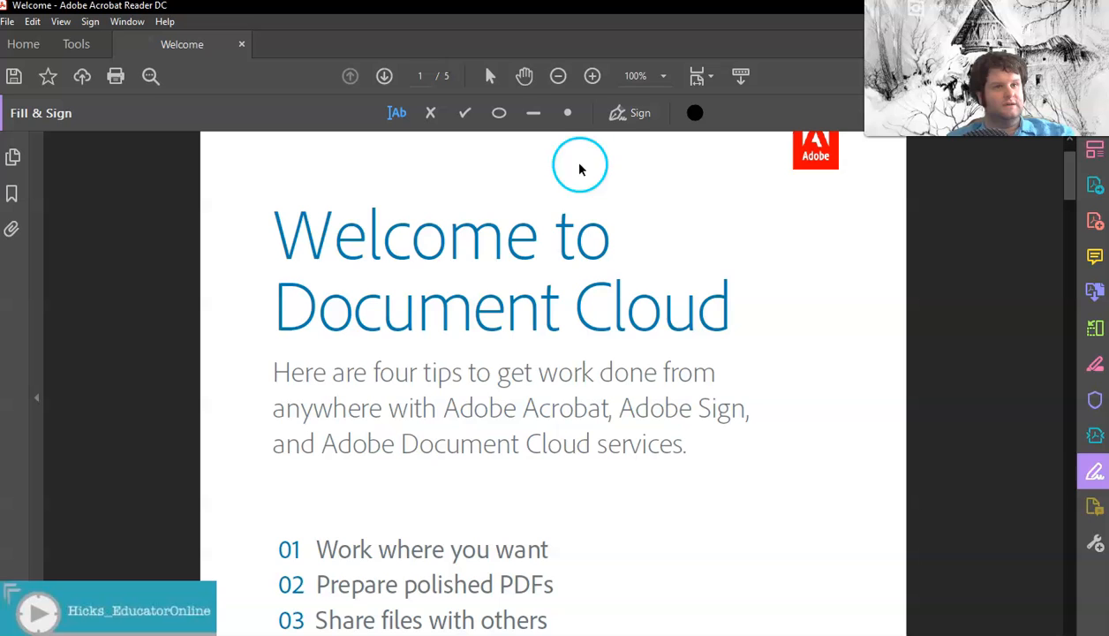
left_click(566, 112)
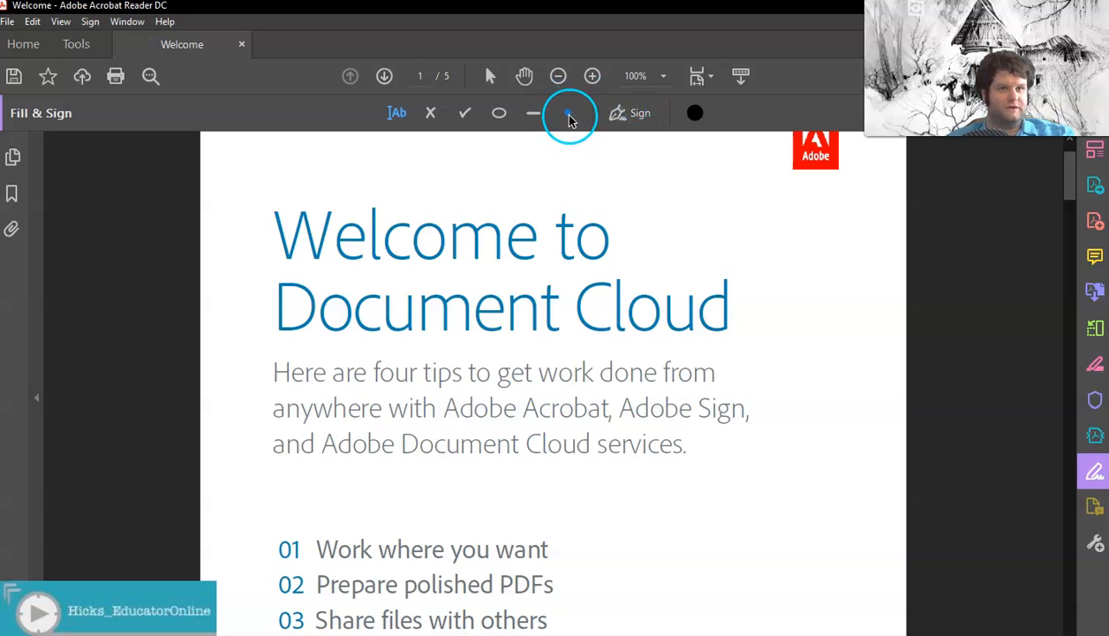
left_click(246, 212)
left_click(403, 152)
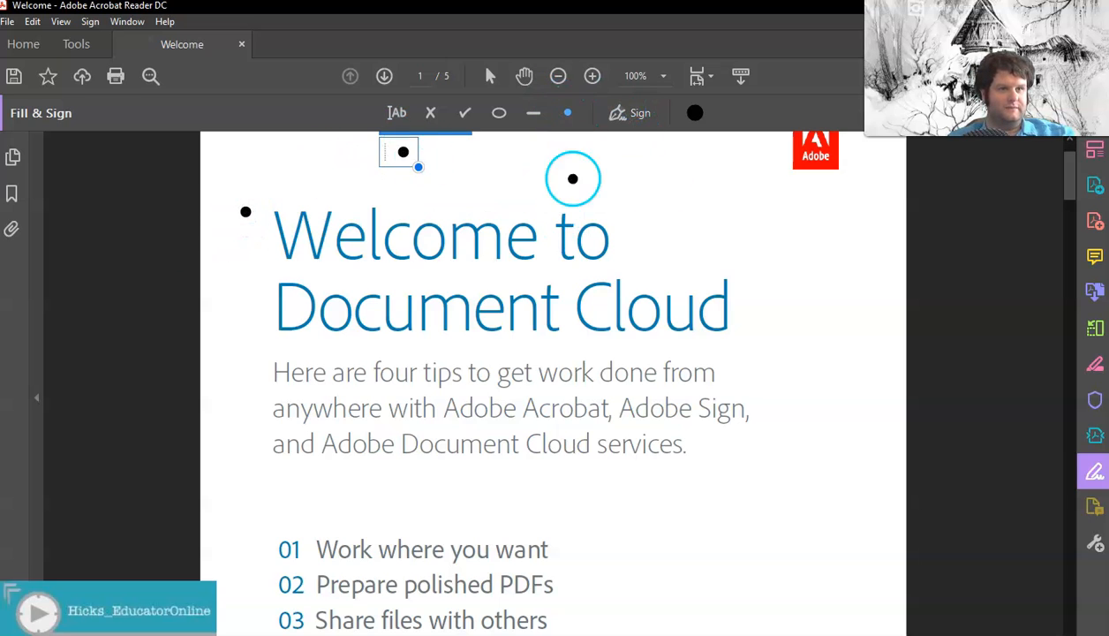
left_click(783, 195)
left_click(772, 172)
left_click(782, 289)
left_click(825, 364)
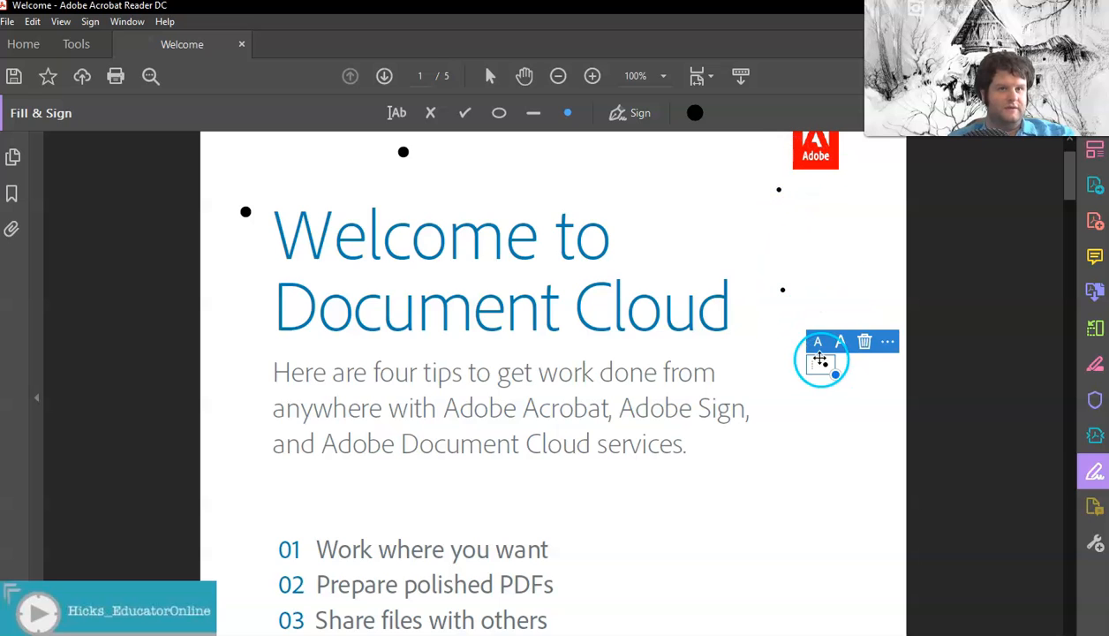
Draw a line through "Welcome to" in the title and a second, shortened line across the word "Document".
left_click(533, 112)
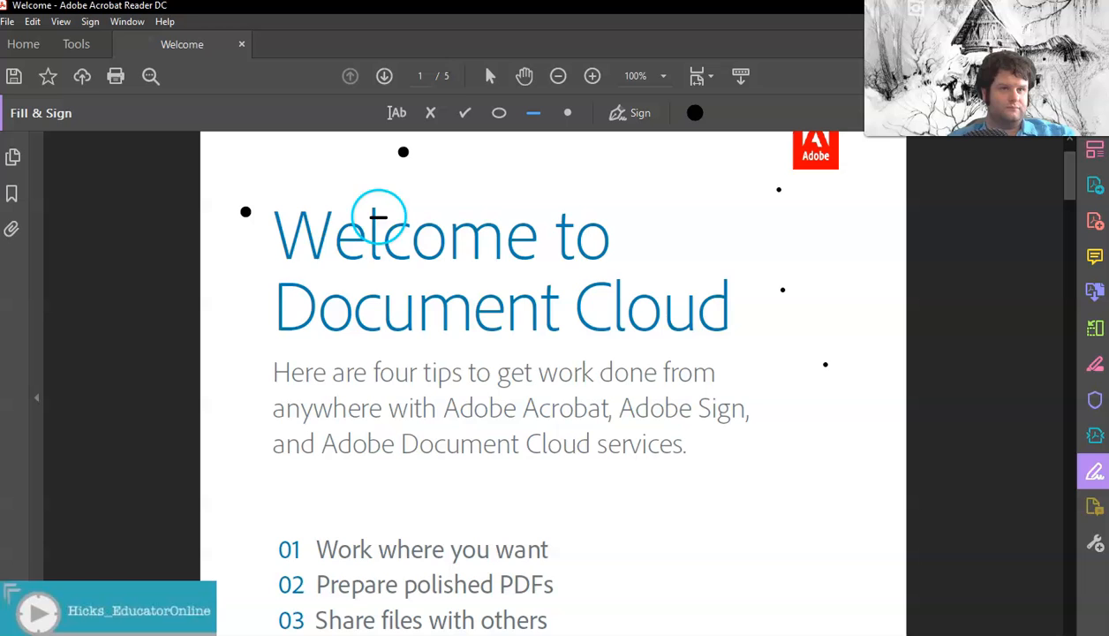
left_click(308, 239)
left_click_drag(292, 231, 667, 234)
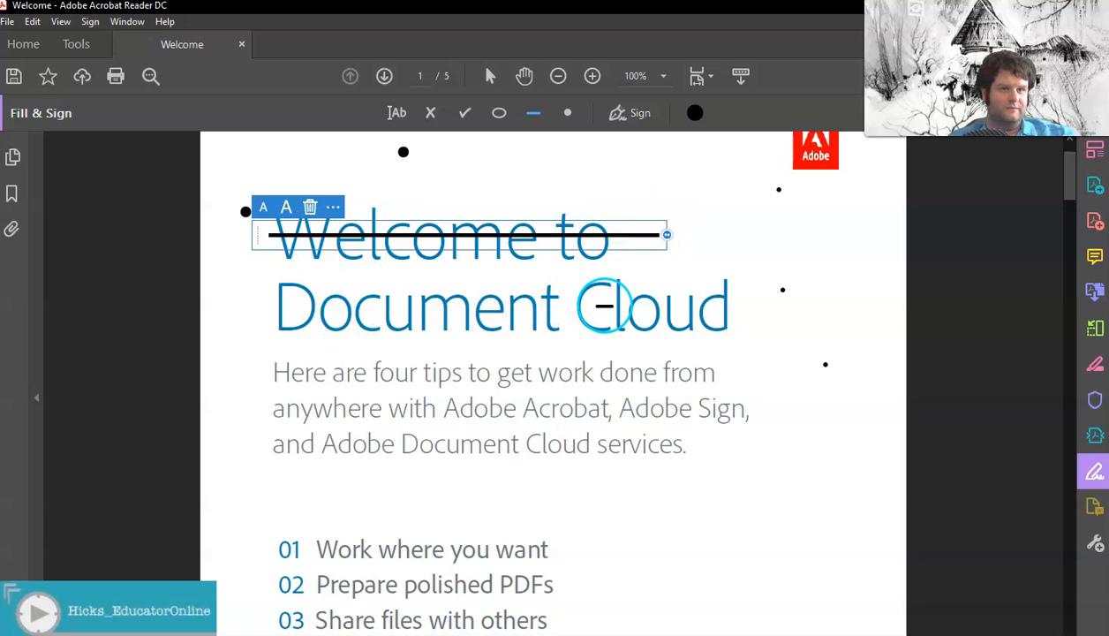
left_click(657, 306)
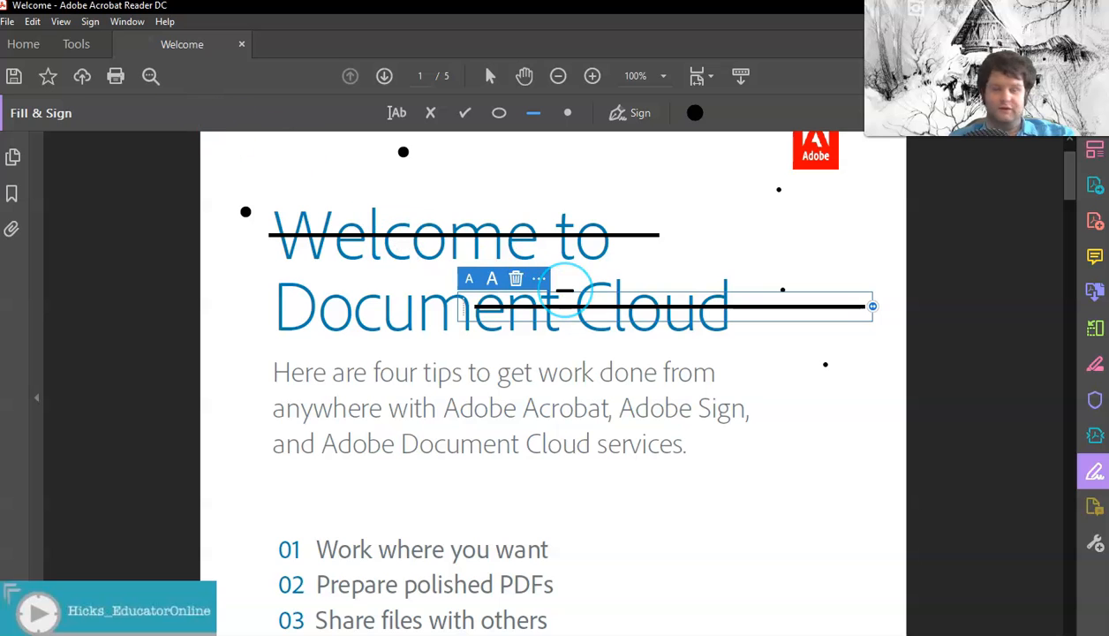
left_click_drag(866, 307, 651, 303)
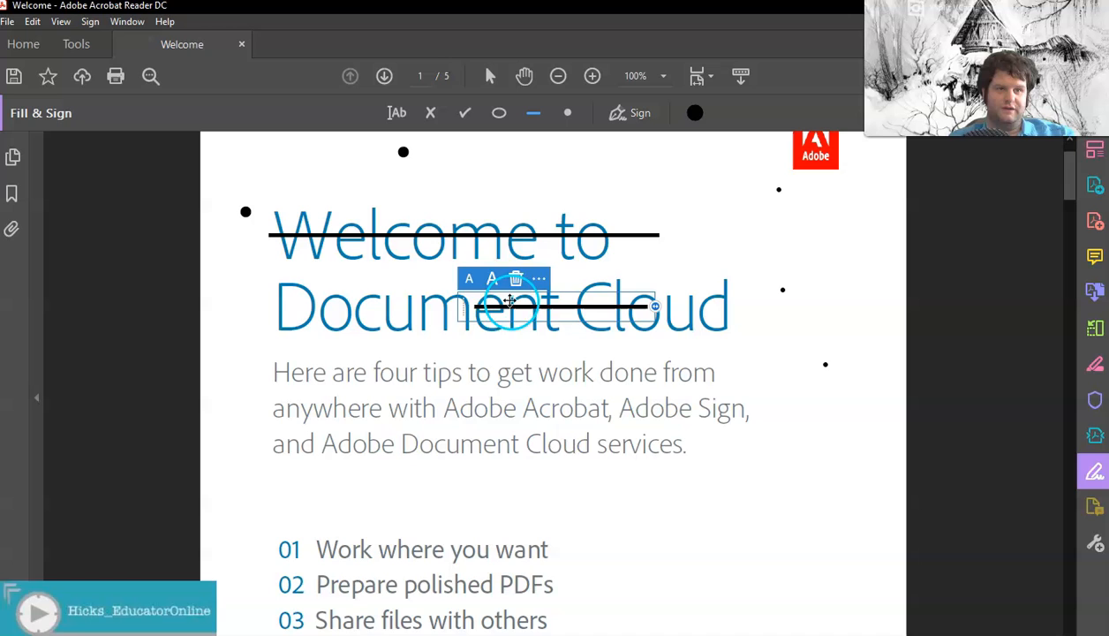
left_click_drag(455, 311, 278, 294)
Place a widened rounded-rectangle mark over the word "work" in the introduction and another just above "done".
left_click(493, 113)
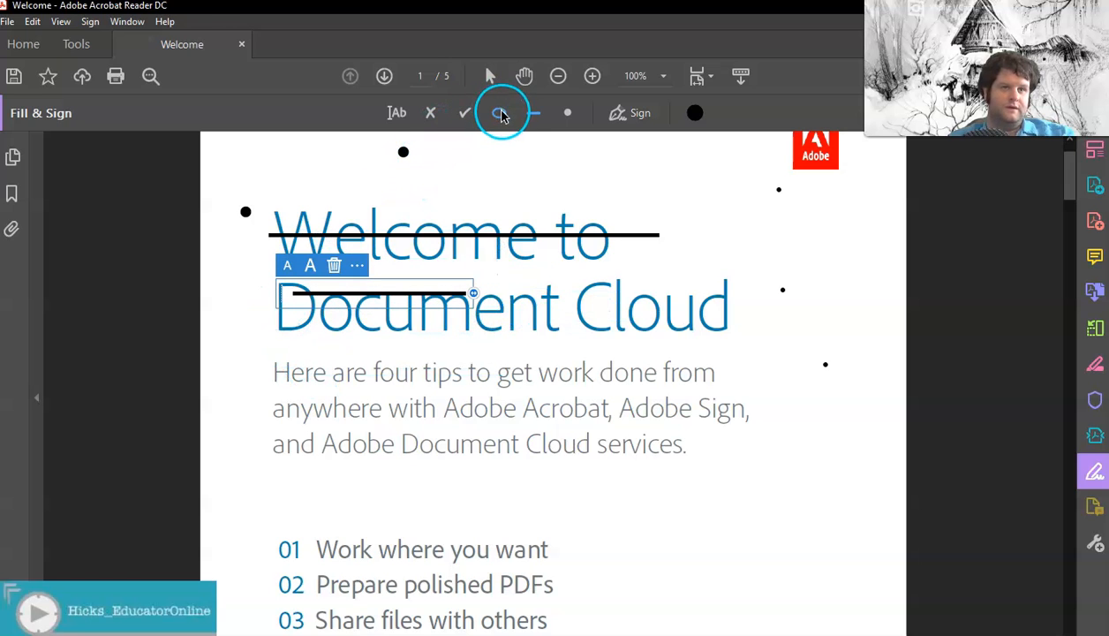
left_click(561, 378)
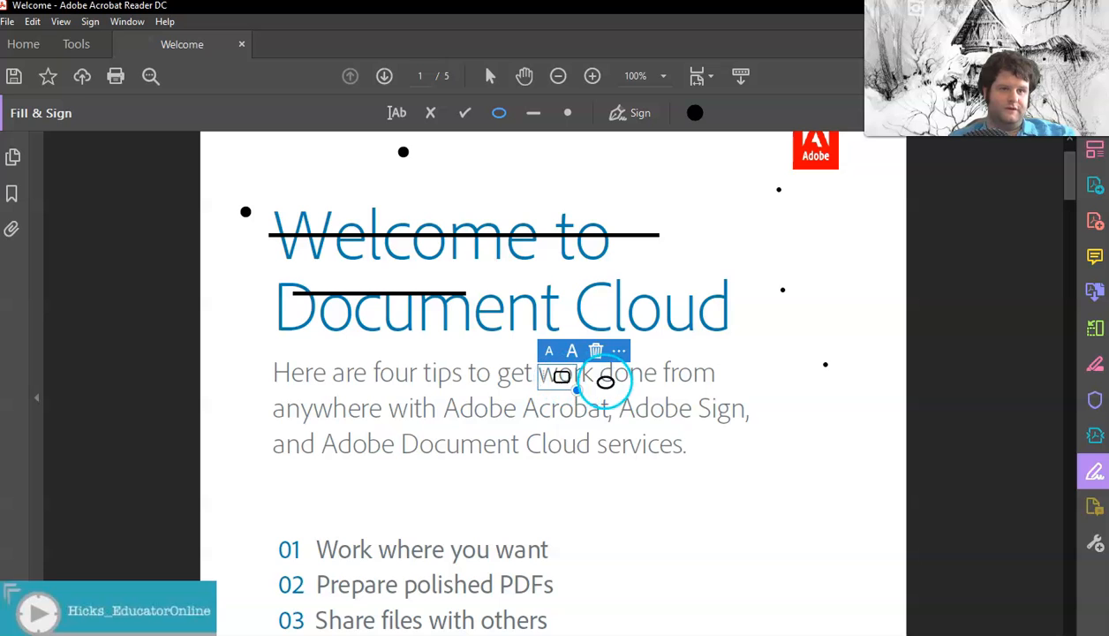
left_click_drag(574, 388, 680, 417)
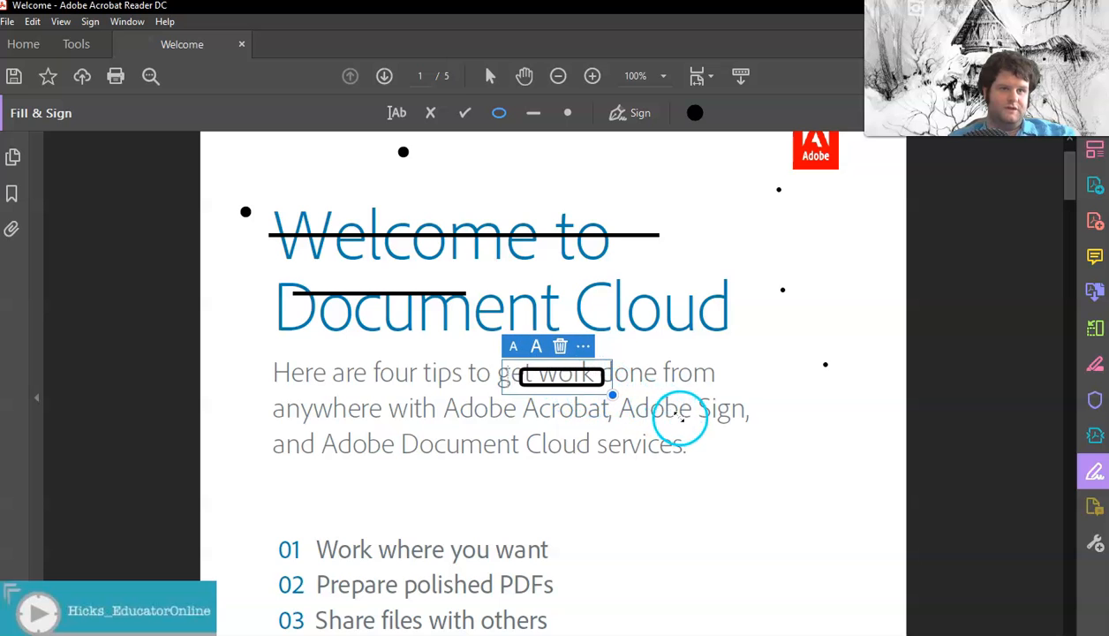
left_click(612, 356)
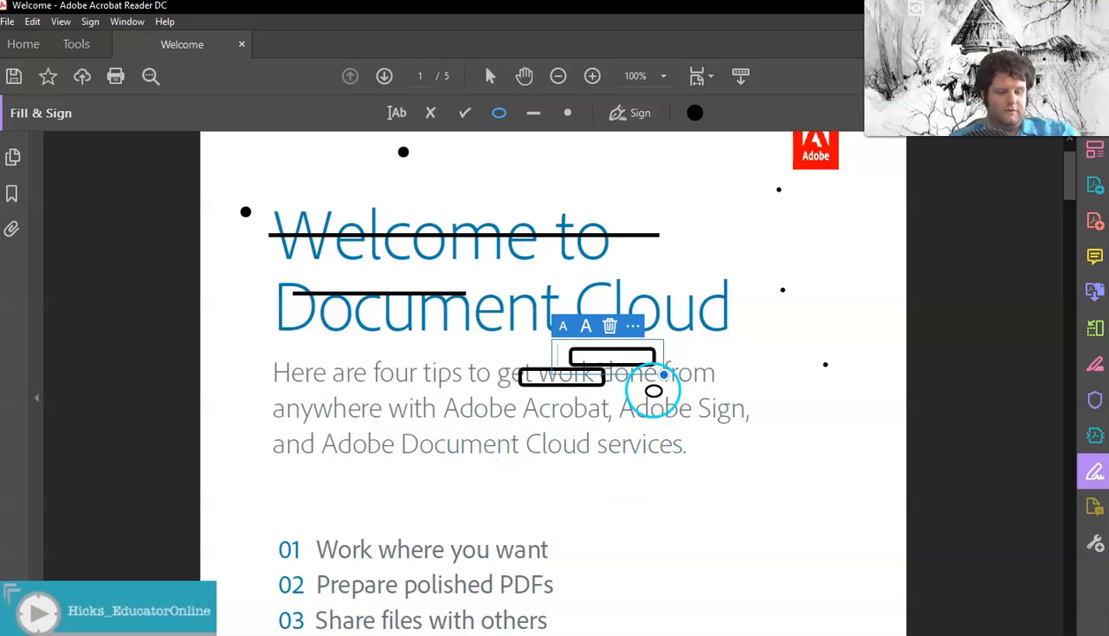
Delete the rounded-rectangle mark just above "done" and enlarge the one over "work" so it frames "get work" and part of "done".
left_click(612, 327)
left_click(589, 377)
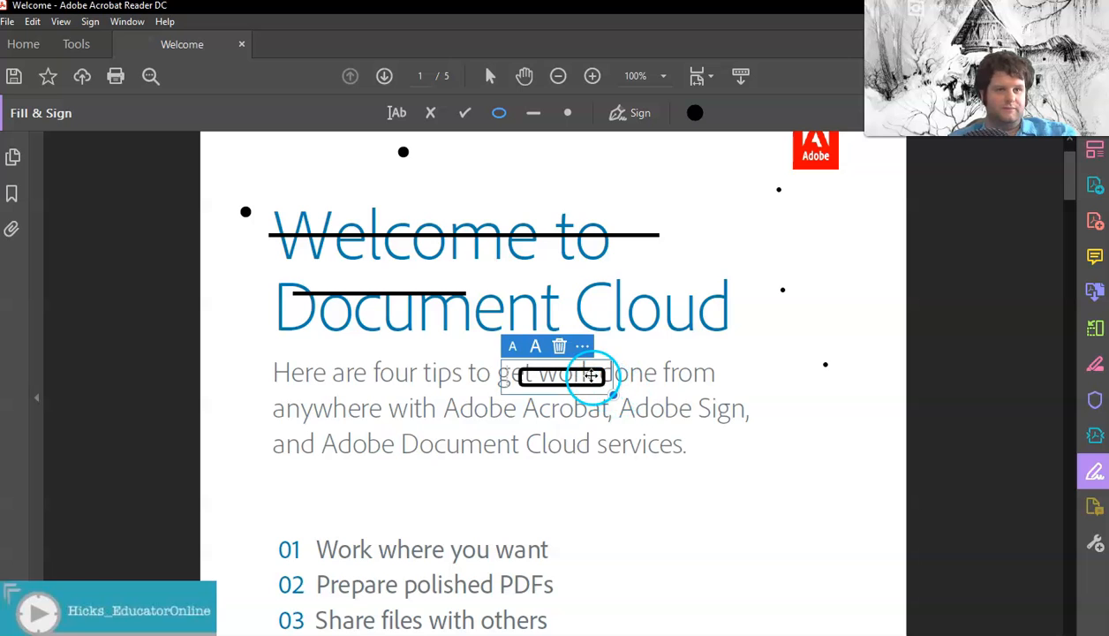
left_click_drag(612, 394, 641, 410)
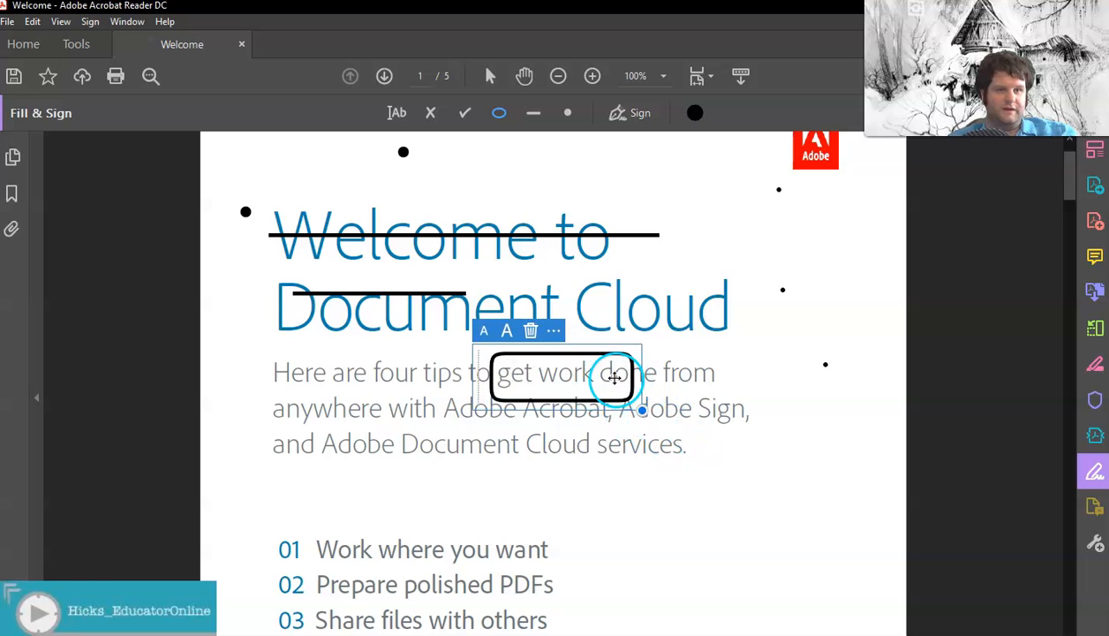
scroll(428, 431, "down", 4)
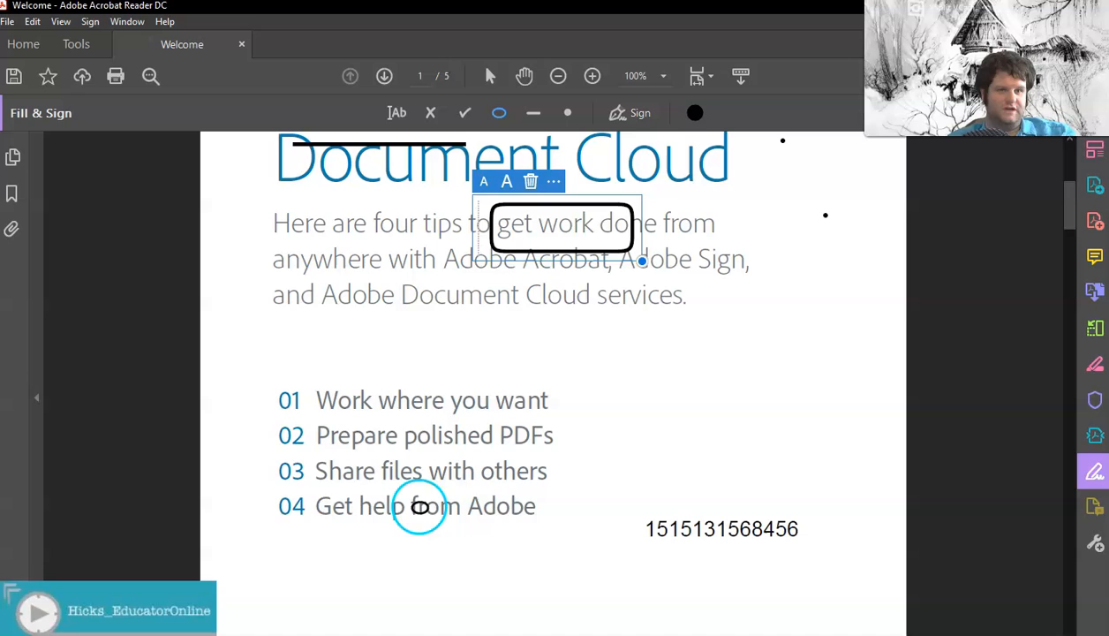
left_click(716, 527)
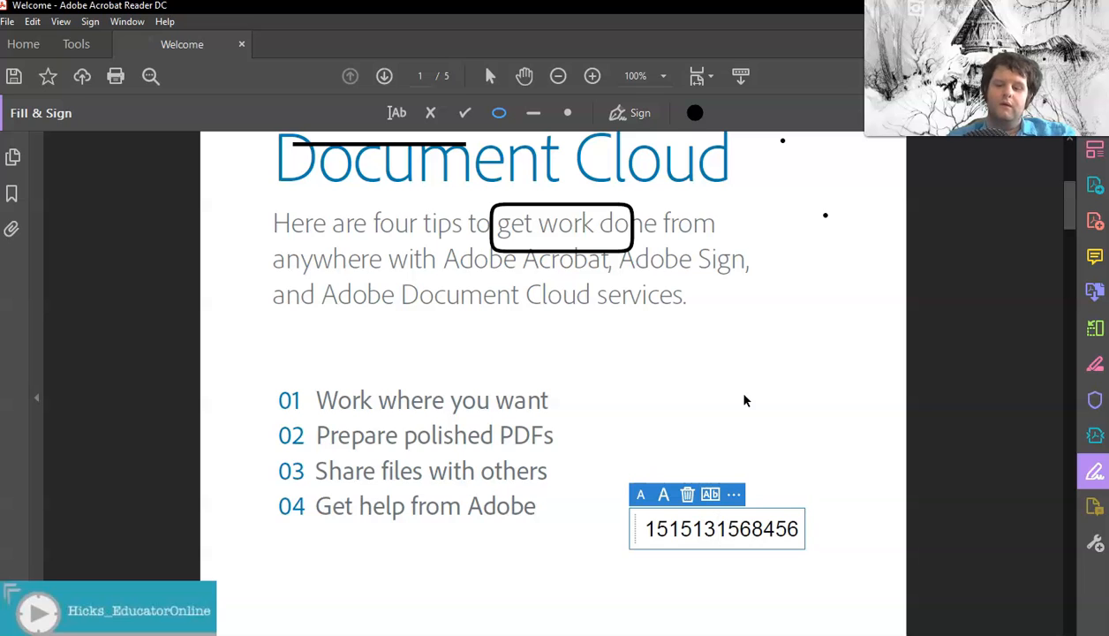
key("BackSpace")
key("BackSpace")
key("BackSpace")
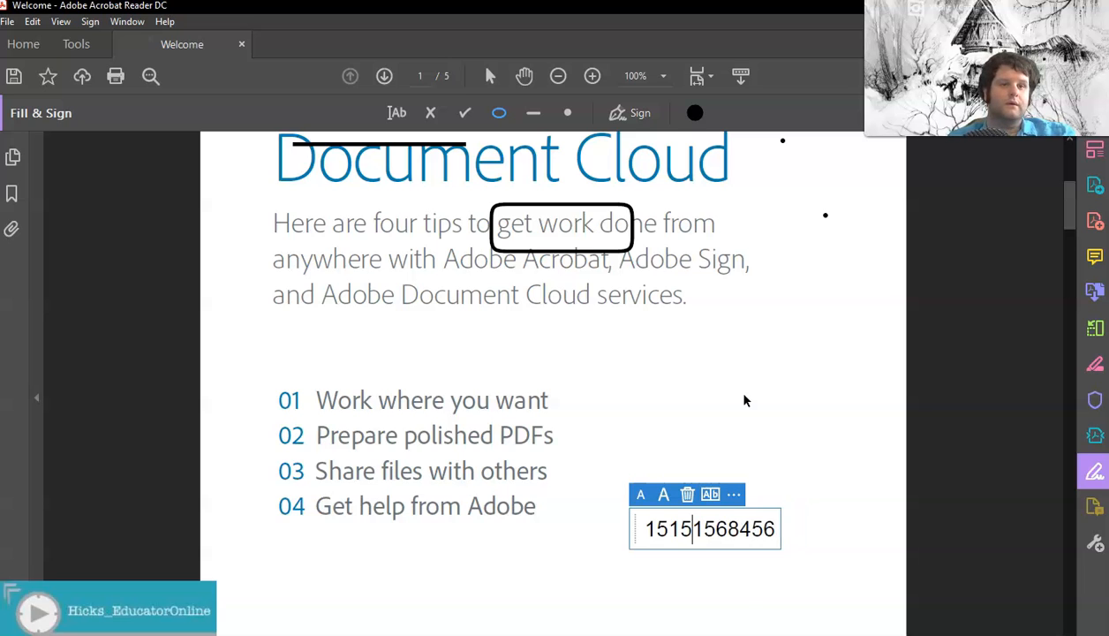
type("9854588")
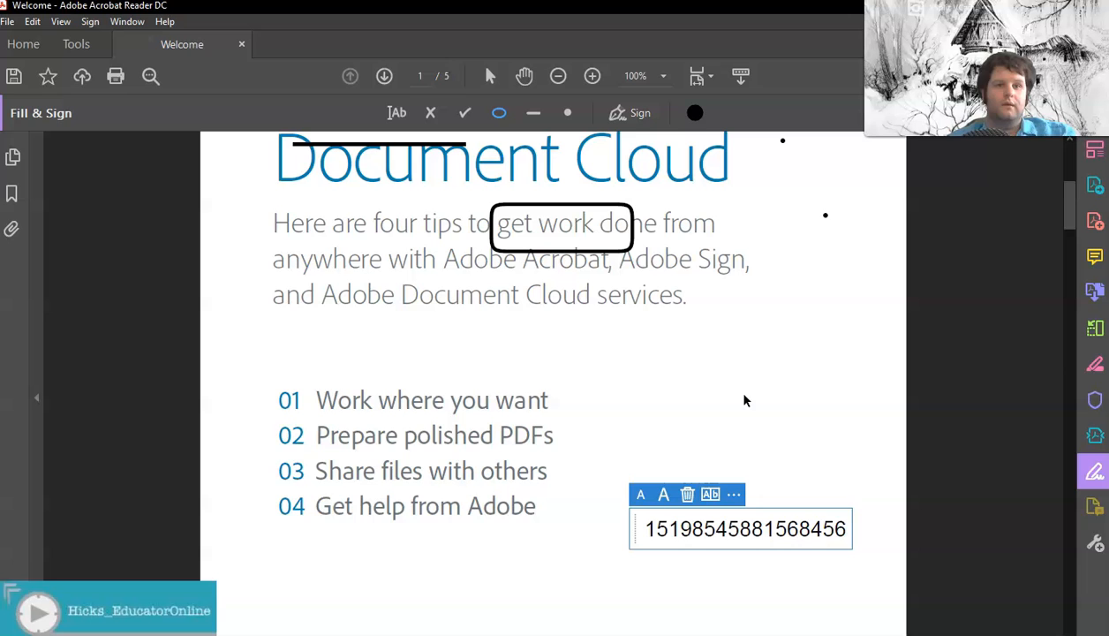
left_click(612, 90)
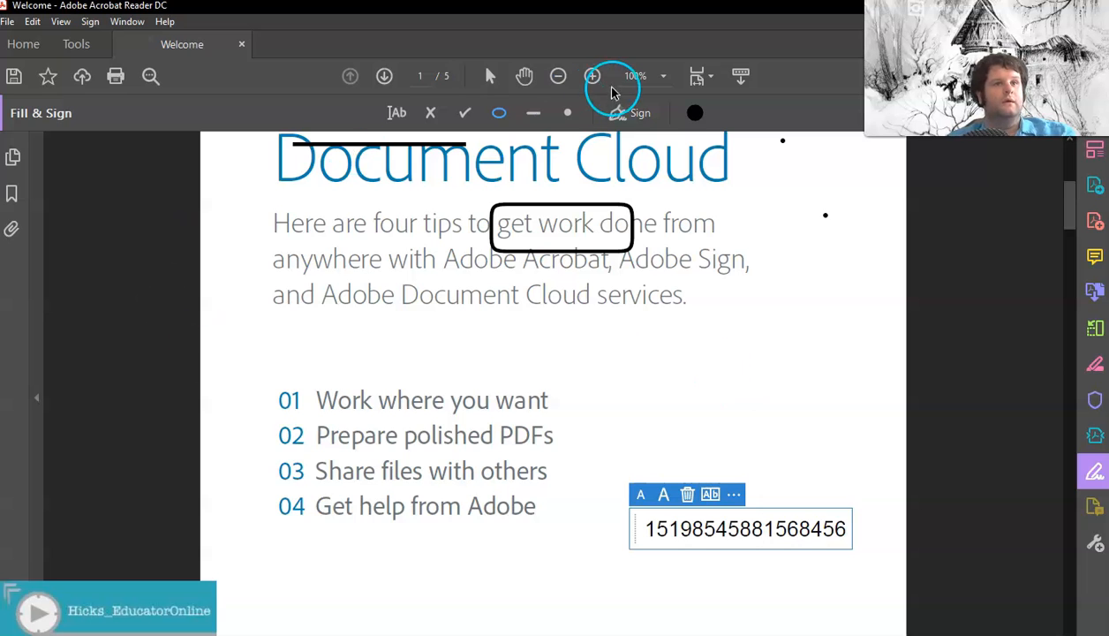
Place check marks on the list numbers 01 and 02 and a third one at the upper edge of 04.
left_click(464, 112)
left_click(291, 400)
left_click(291, 434)
left_click(295, 495)
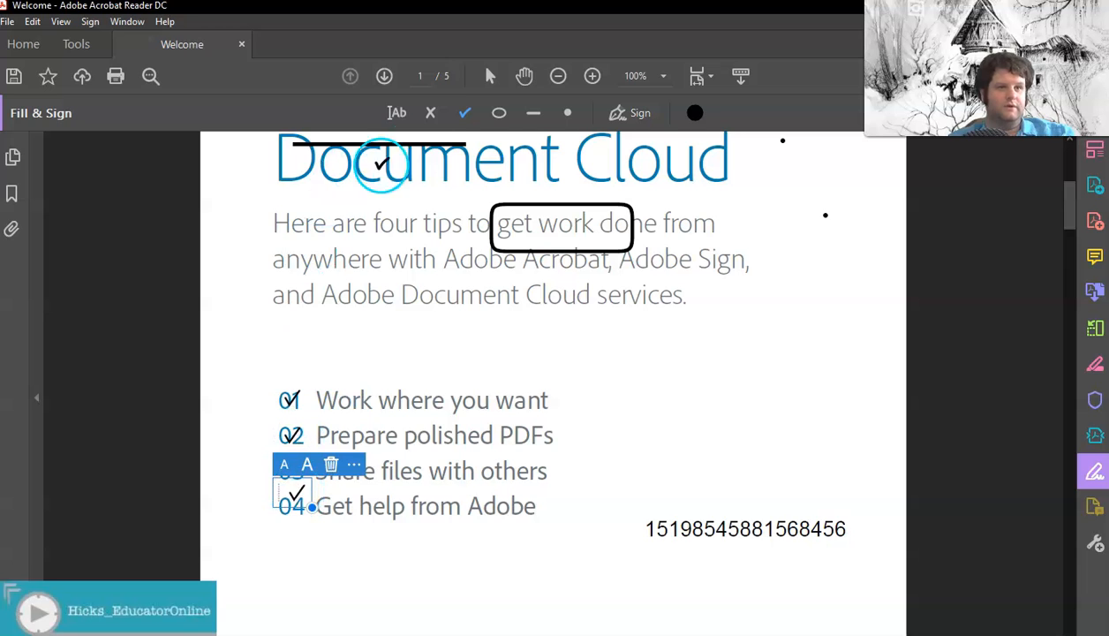
Place a cross mark near the end of list item 03 and enlarge it repeatedly until it extends below item 04.
left_click(425, 113)
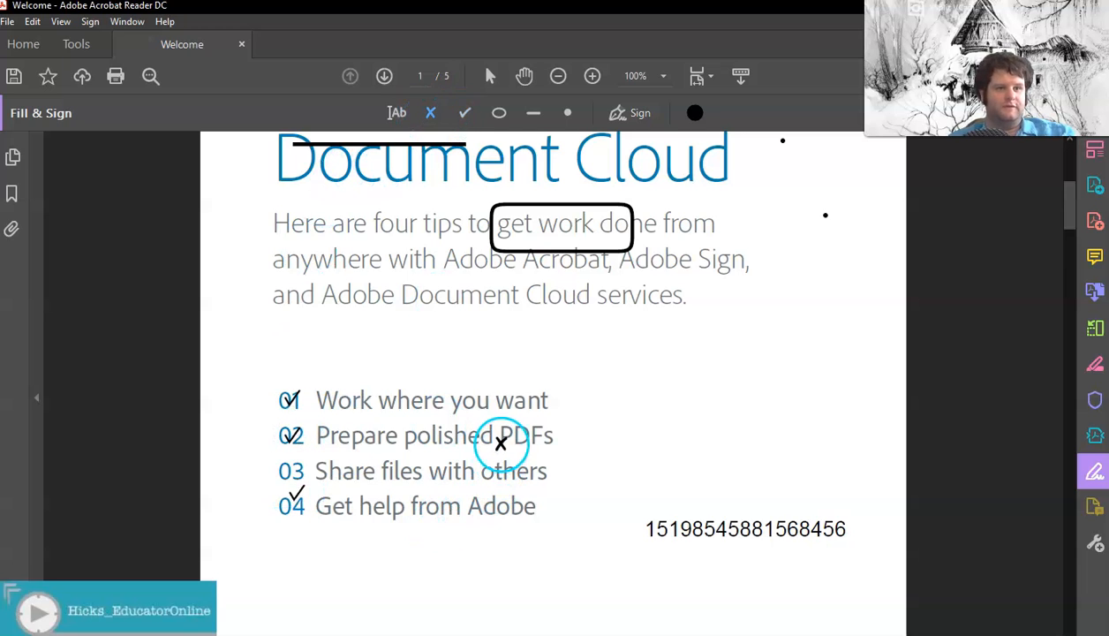
left_click(513, 475)
left_click_drag(525, 490, 421, 487)
left_click(528, 458)
left_click(528, 457)
left_click(528, 458)
left_click(528, 457)
left_click(528, 458)
left_click(528, 458)
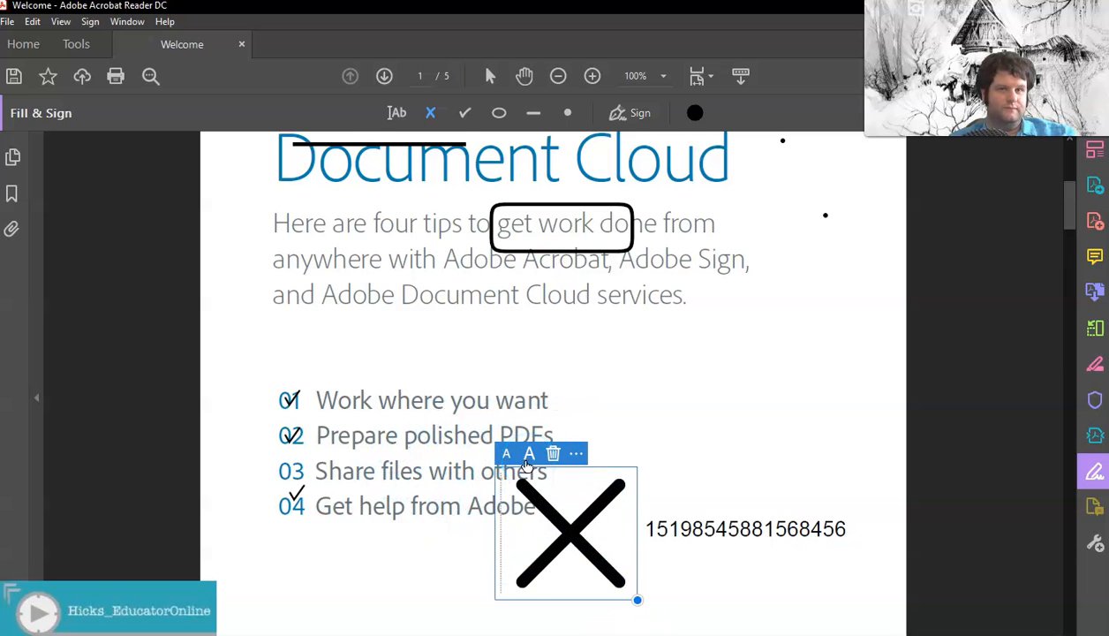